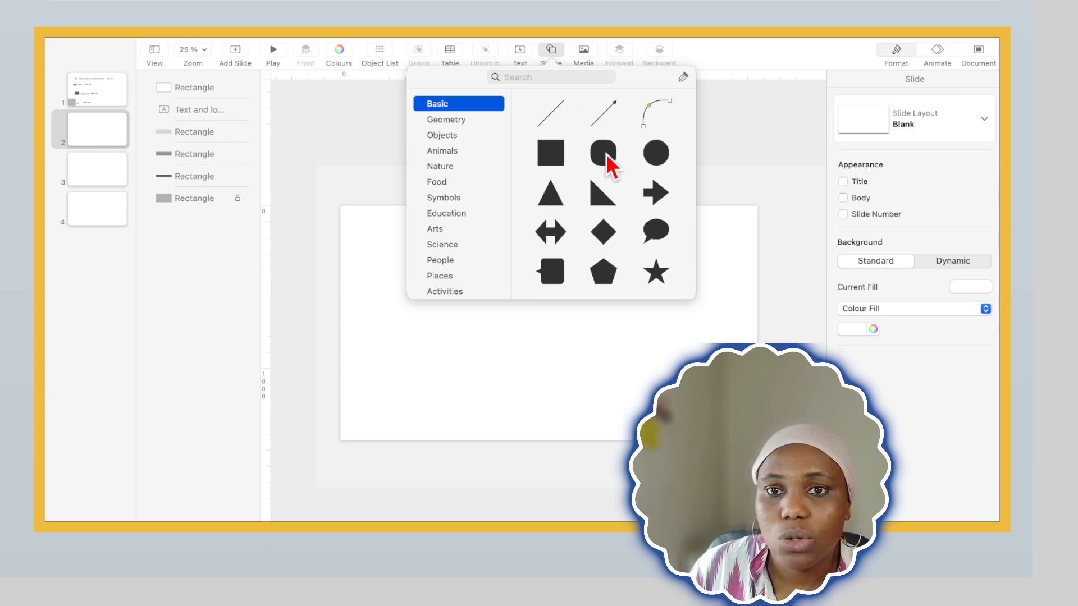
Add a rounded rectangle to slide 2, stretch it into a wide box and place it around the middle of the banner
click(605, 163)
drag(551, 322, 663, 322)
mouse_move(542, 325)
mouse_down()
mouse_move(425, 321)
mouse_move(544, 329)
mouse_up()
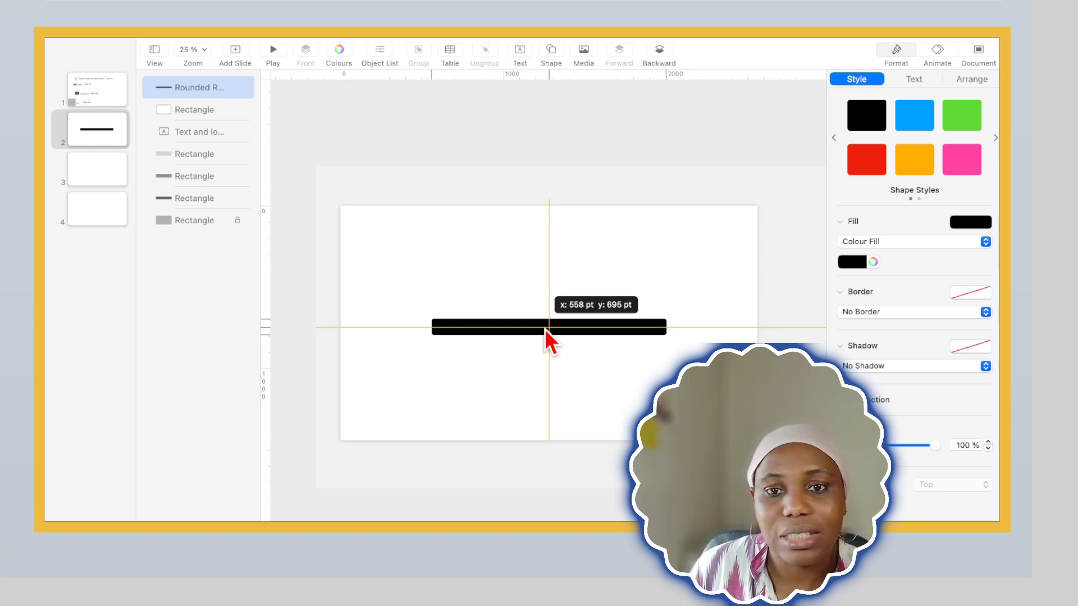
drag(544, 329, 544, 352)
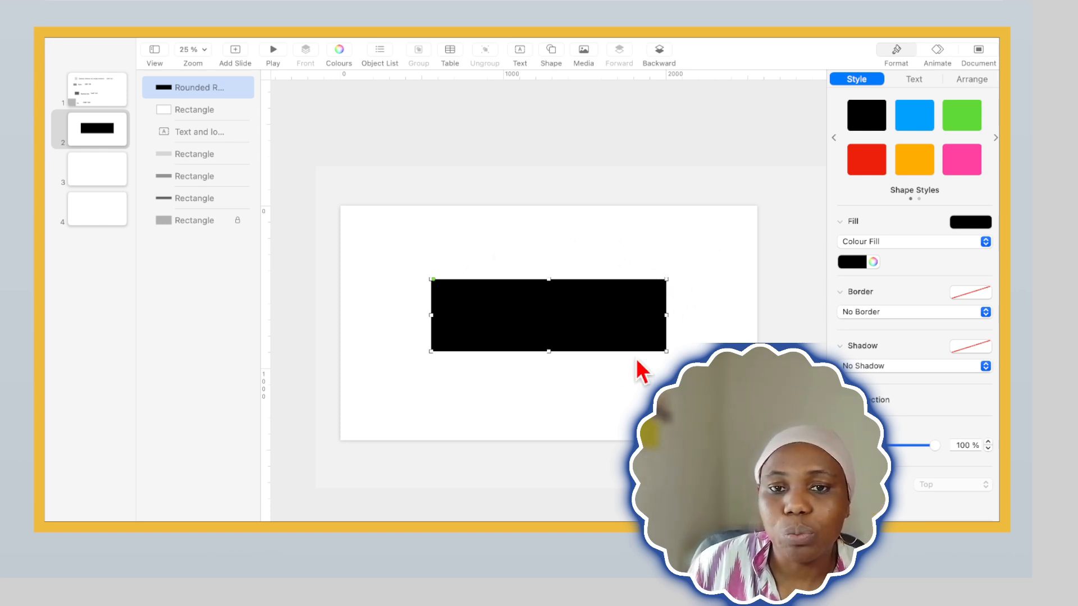
Give the rounded rectangle a line border and a white fill
click(986, 313)
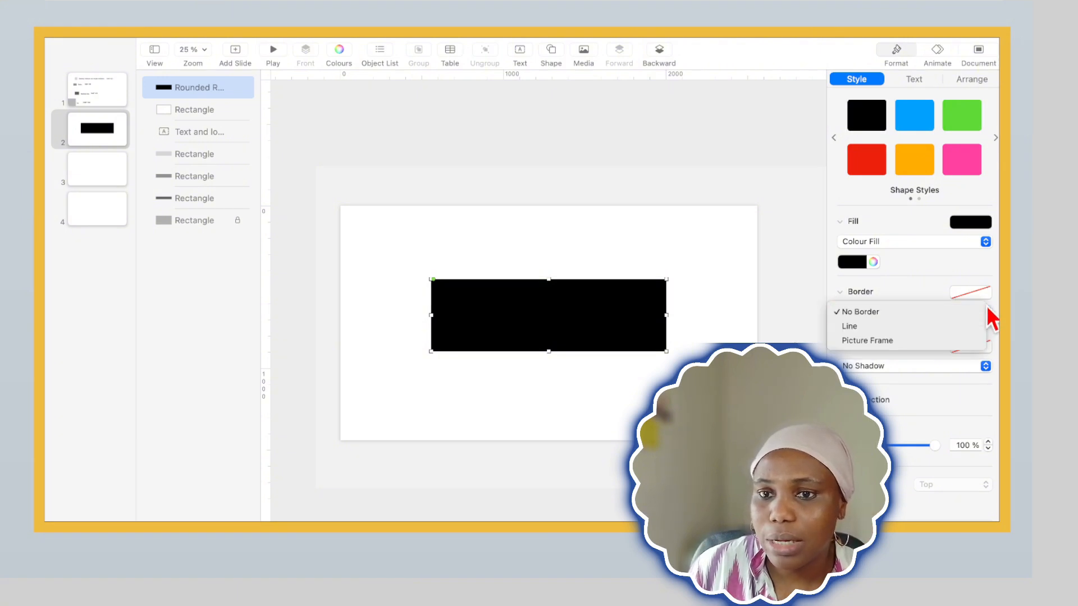
click(885, 327)
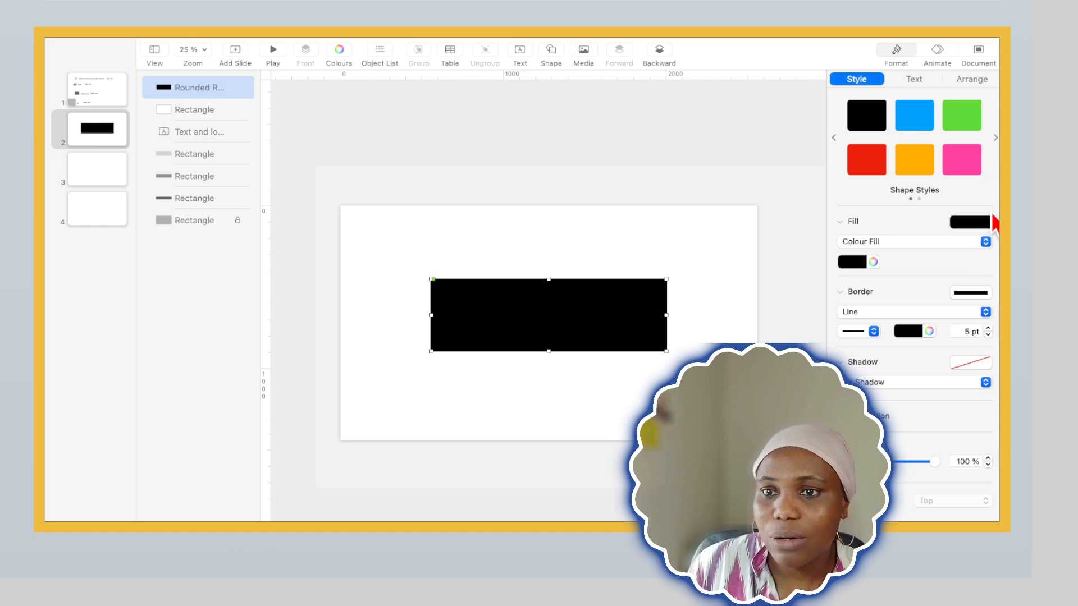
click(986, 223)
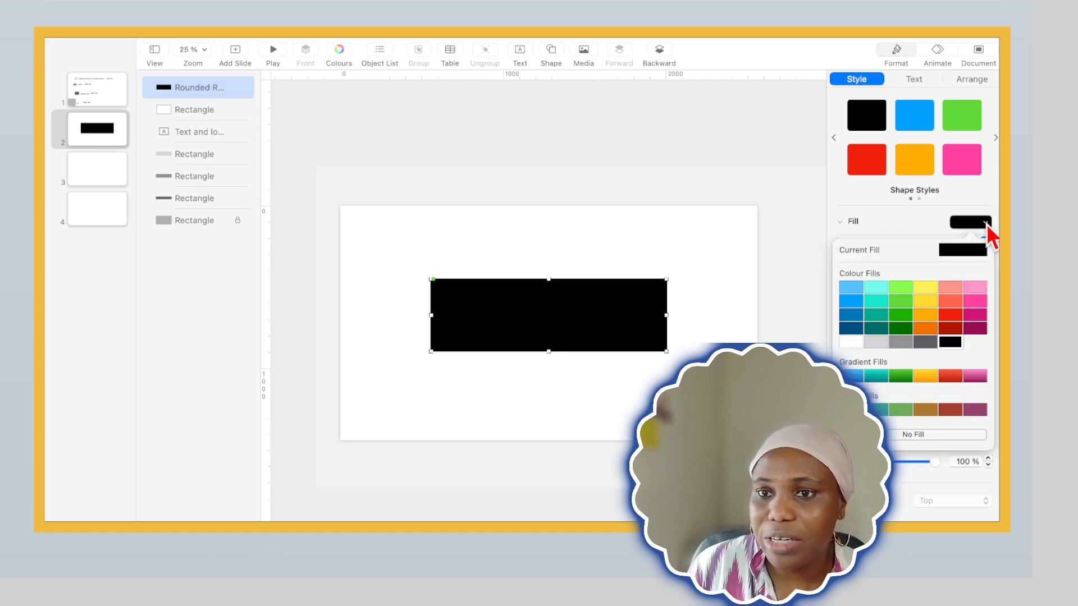
click(852, 343)
click(634, 269)
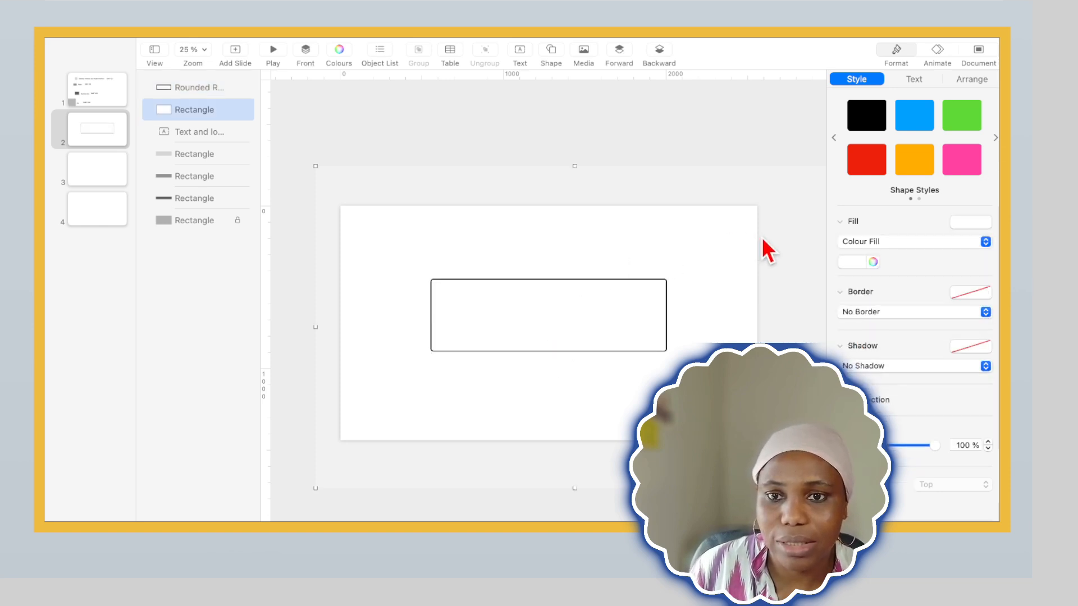
Increase the rounded rectangle's border thickness to 12 pt
click(661, 280)
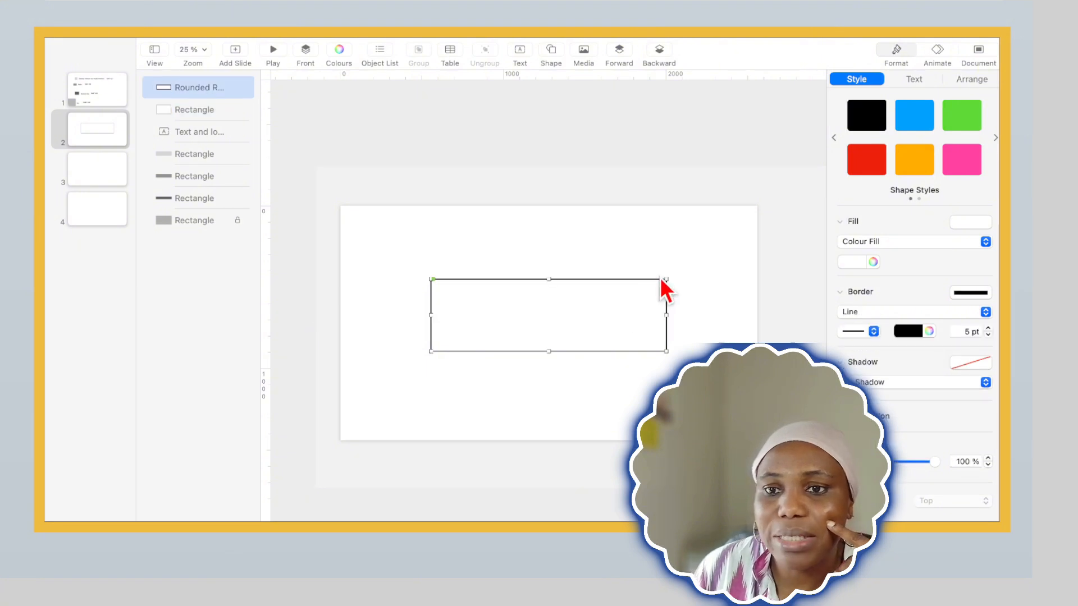
click(987, 329)
click(988, 329)
click(988, 329)
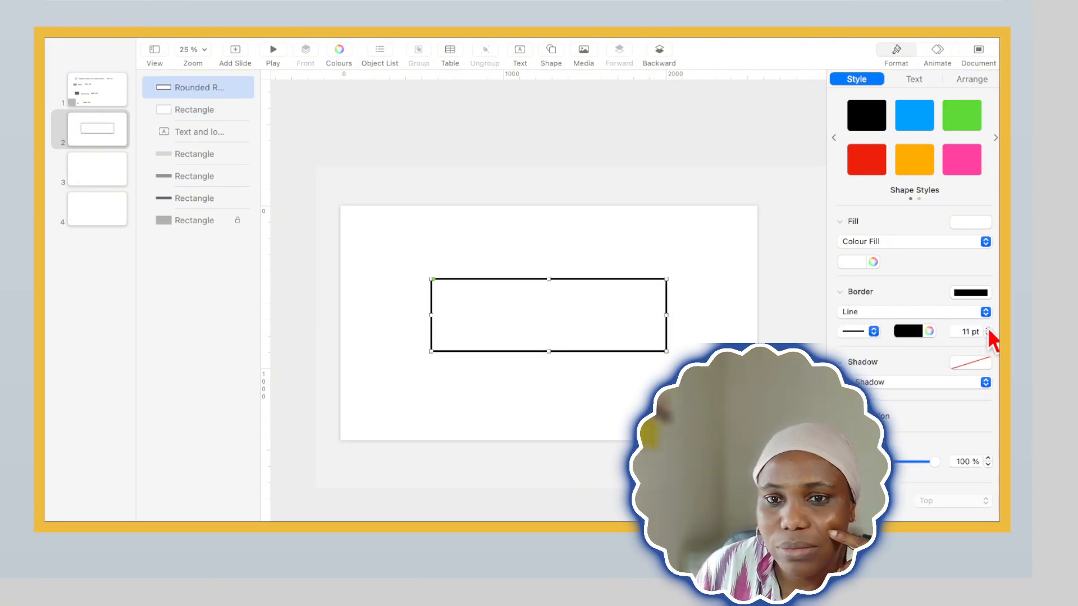
click(752, 296)
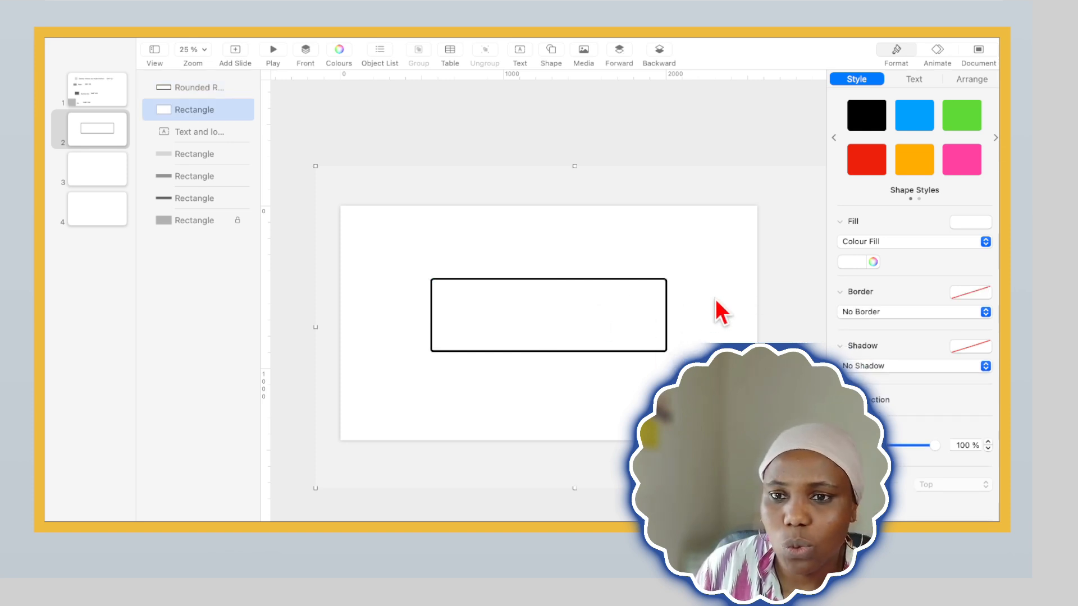
click(650, 280)
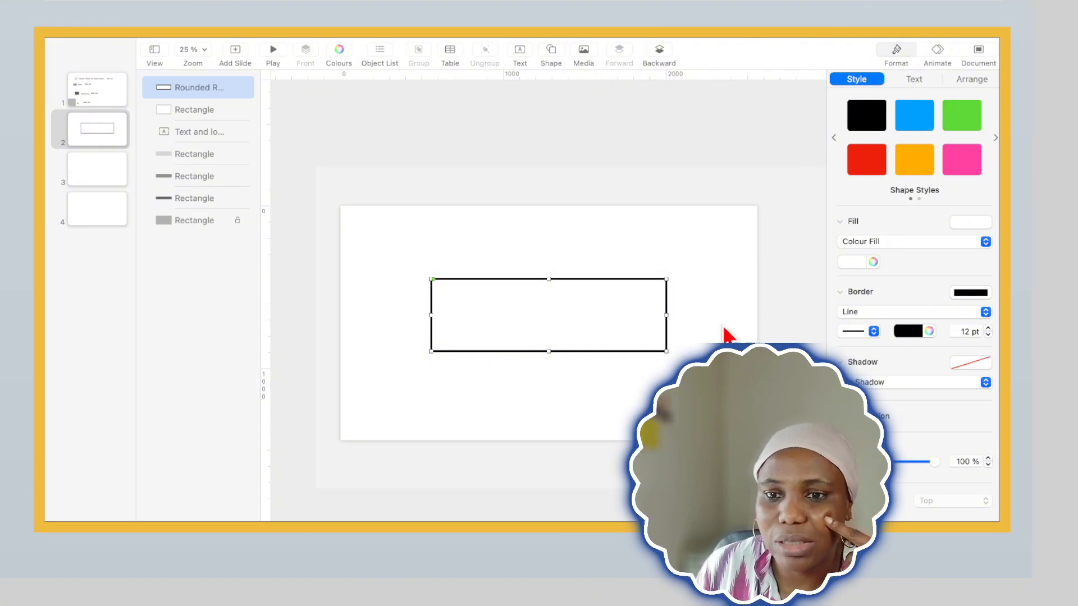
click(595, 231)
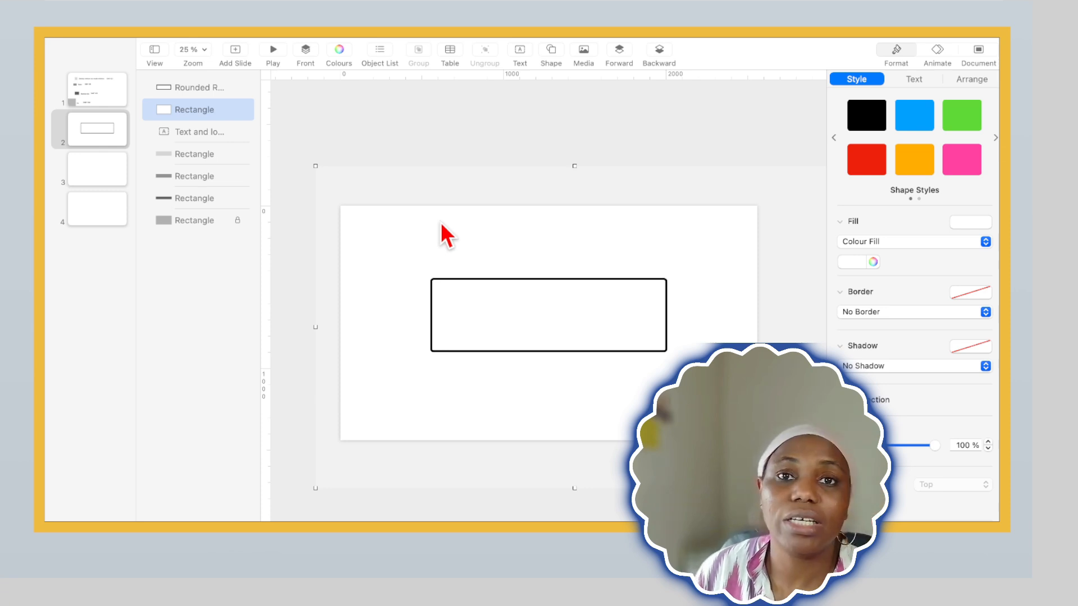
Add a text box reading "Grow With Ganny" and centre it inside the rounded rectangle
click(520, 49)
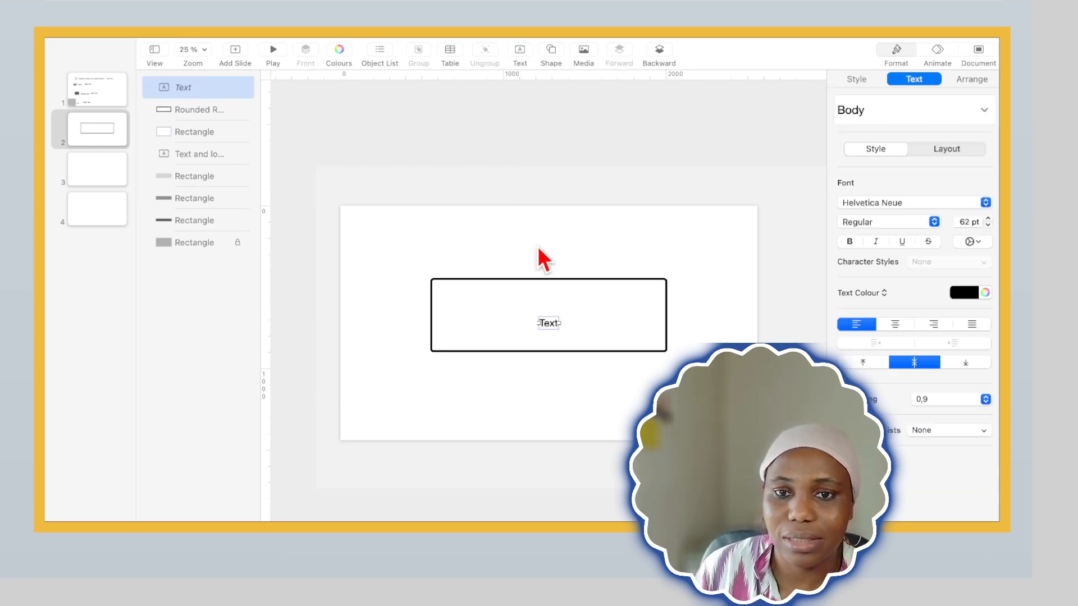
double_click(549, 324)
text(Grow With Ganny)
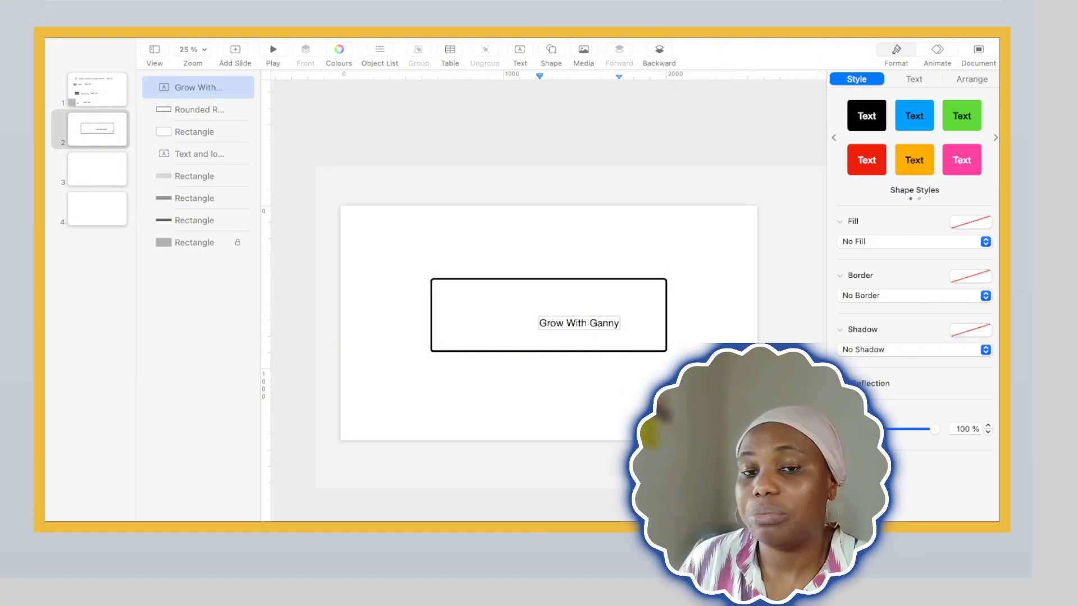
click(702, 317)
click(604, 331)
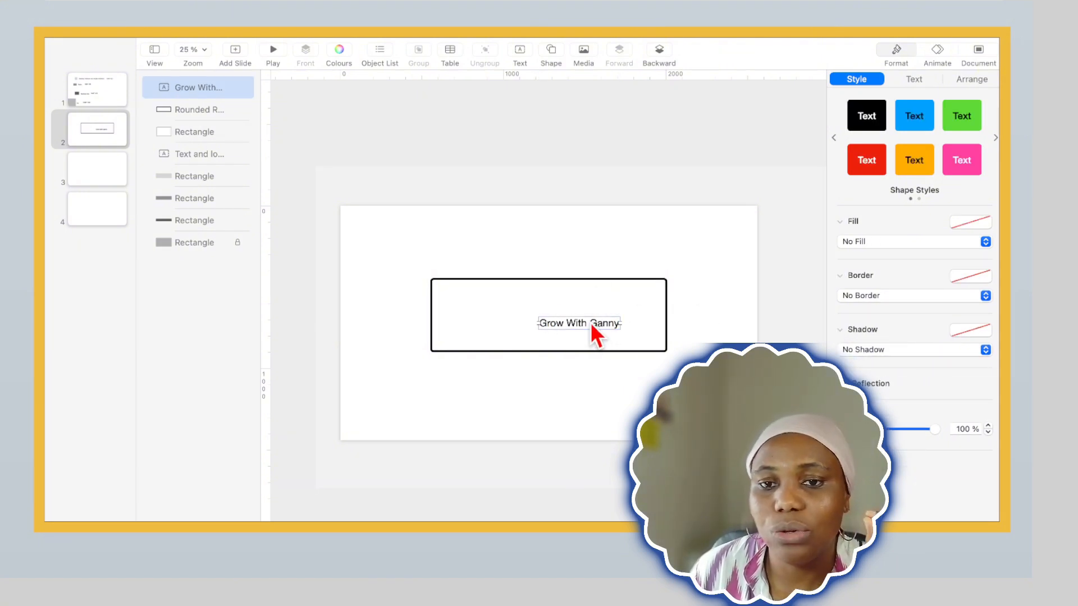
drag(591, 322, 558, 319)
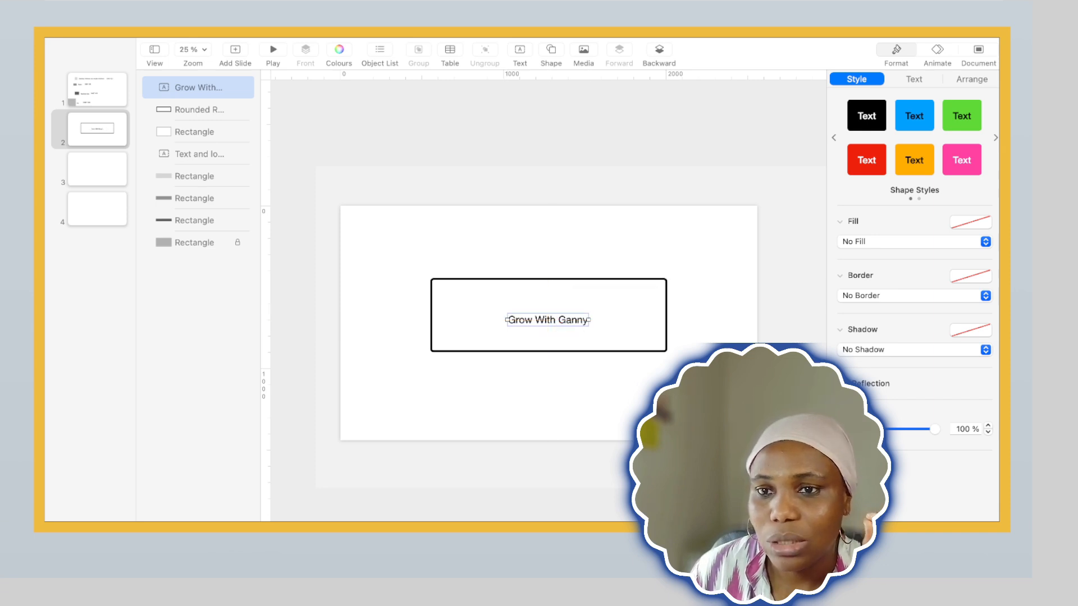
Change the "Grow With Ganny" title's font to Chalkduster
click(914, 79)
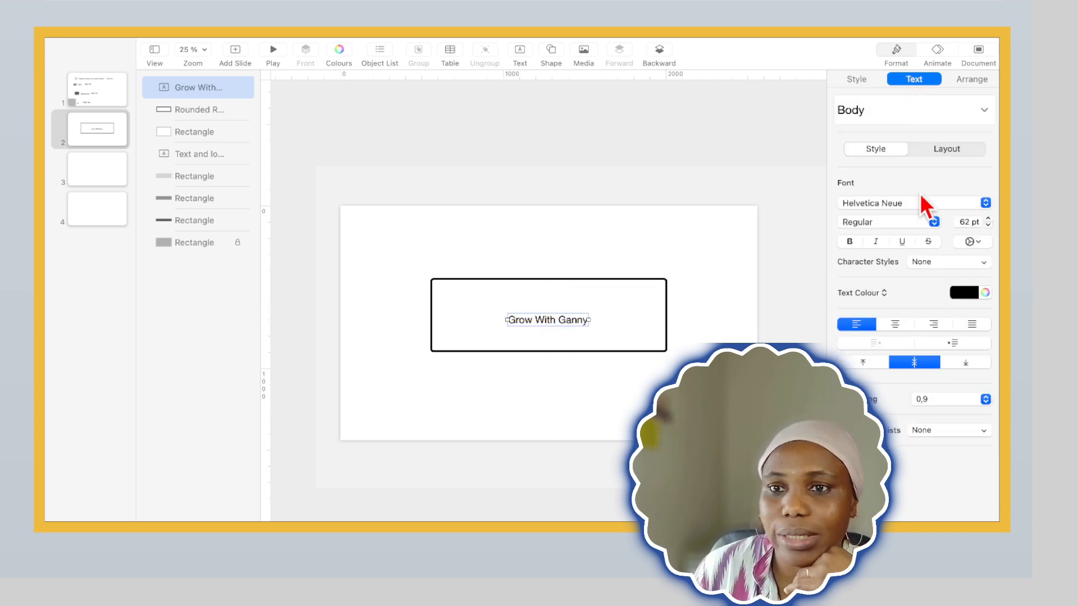
click(985, 203)
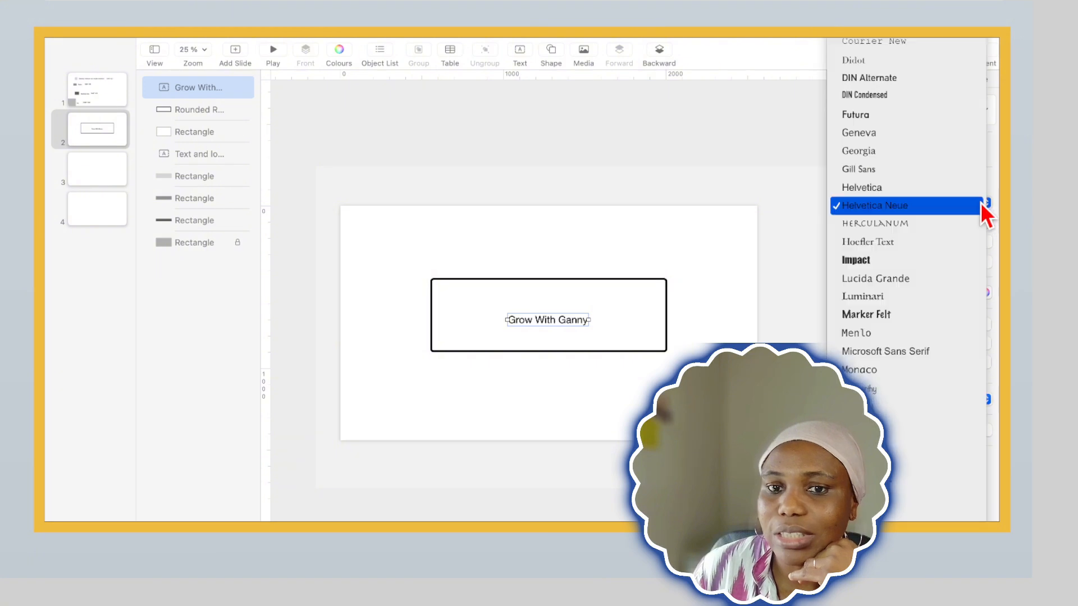
scroll(846, 112, up, 10)
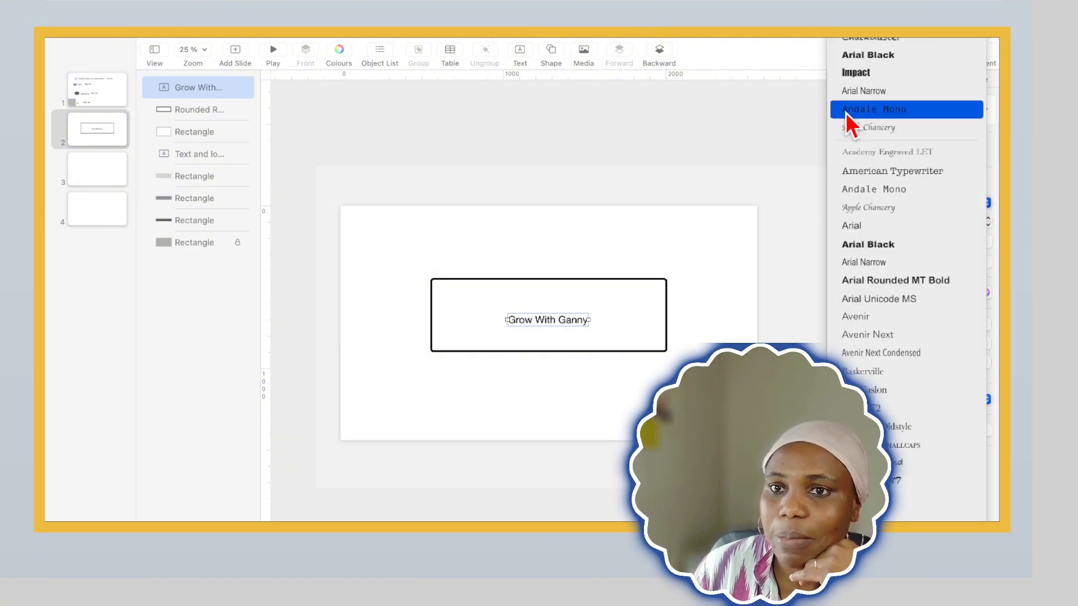
click(858, 43)
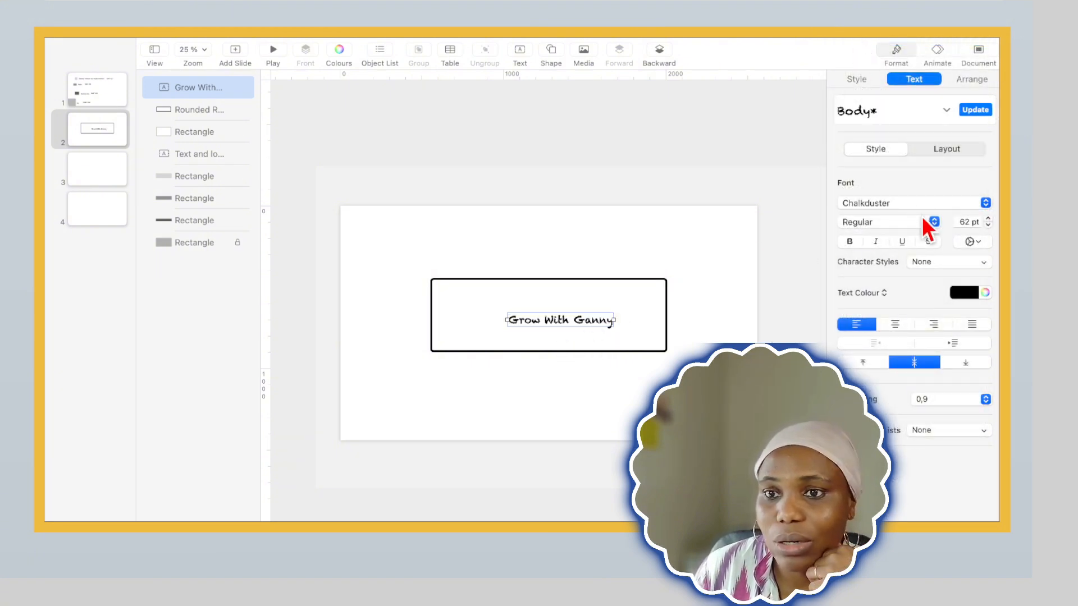
Enlarge the "Grow With Ganny" title to 115 pt and move it to the upper middle of the rounded rectangle
click(988, 219)
click(989, 219)
click(989, 219)
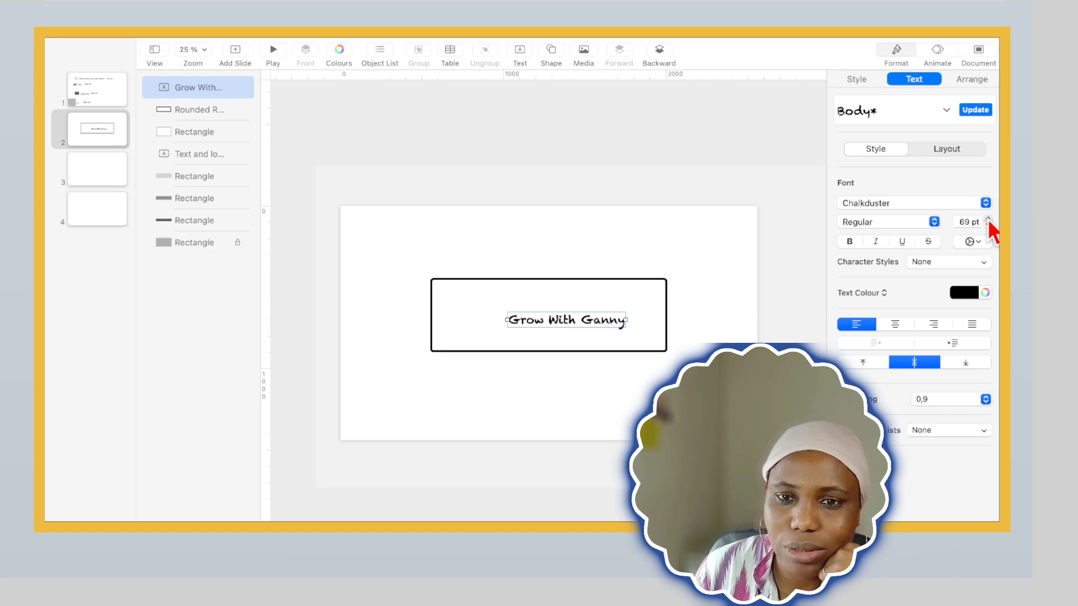
click(988, 219)
click(988, 219)
click(988, 219)
click(988, 219)
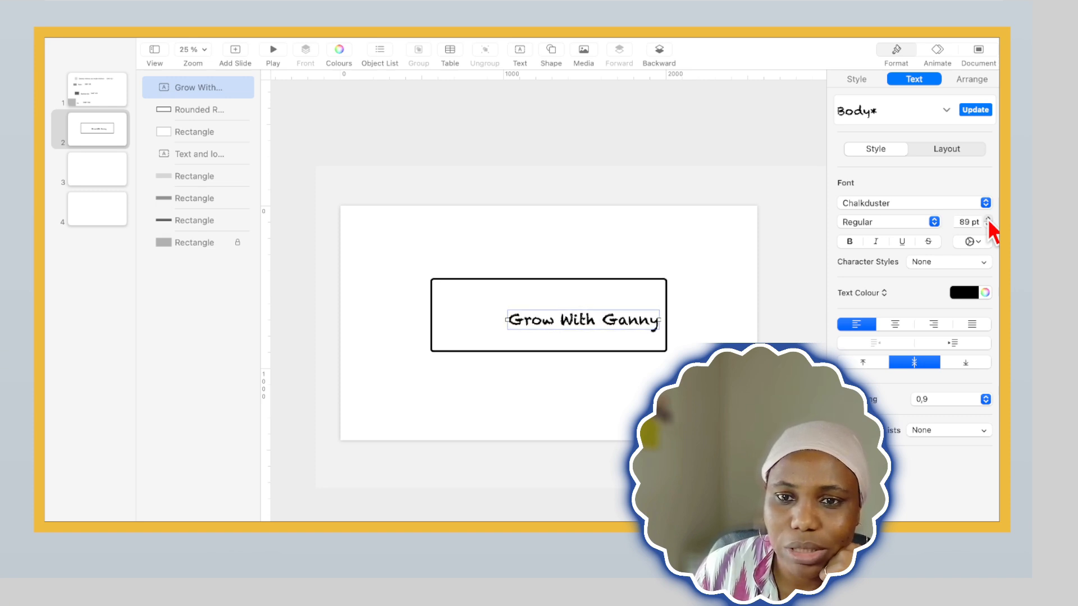
click(988, 219)
click(988, 219)
click(988, 219)
click(988, 219)
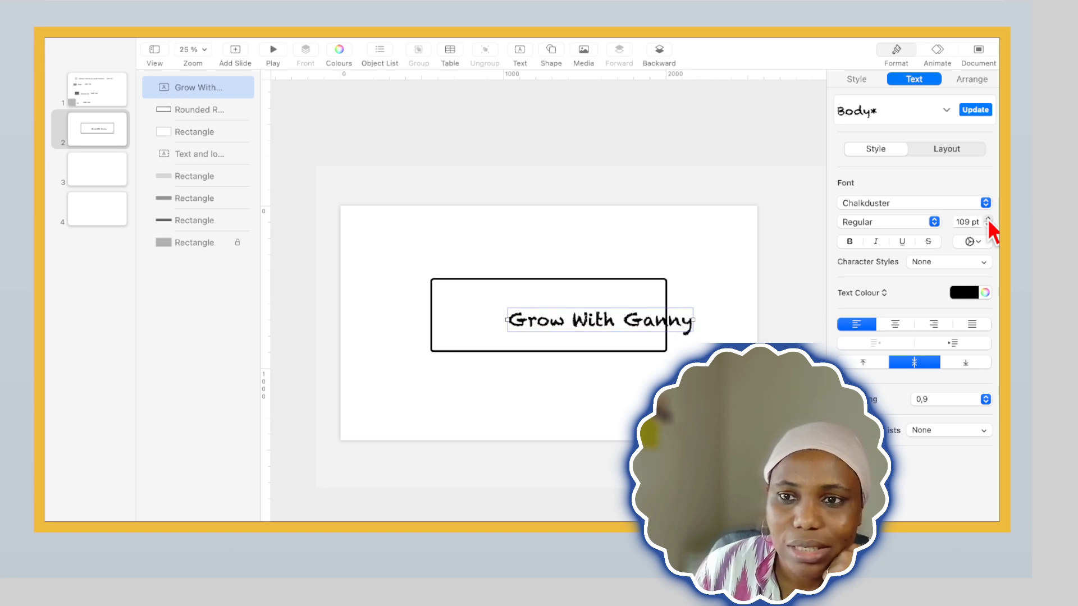
click(988, 219)
click(989, 219)
drag(621, 327, 564, 306)
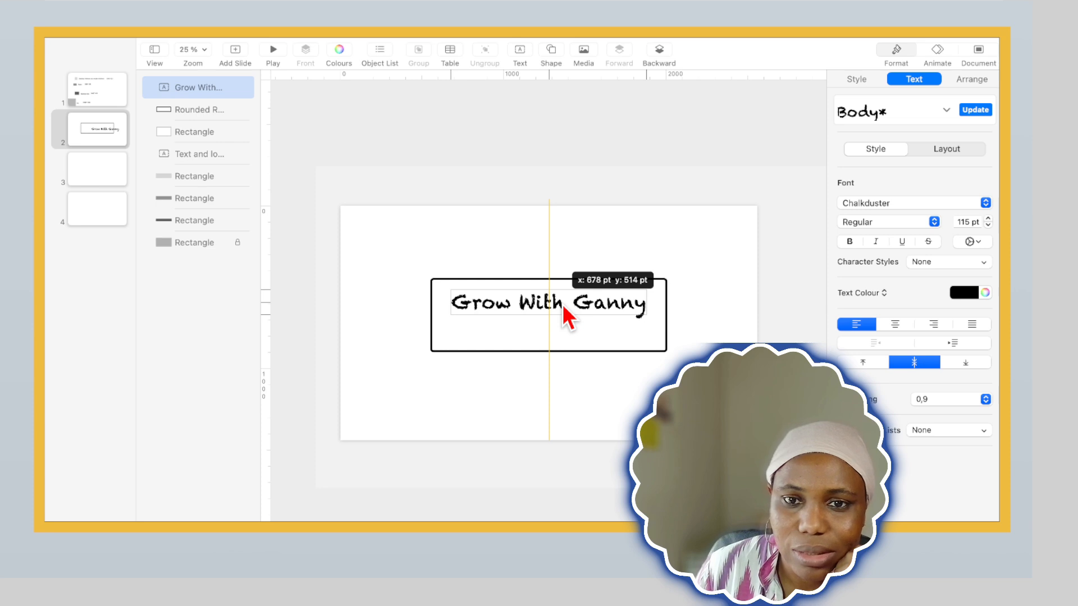
click(698, 275)
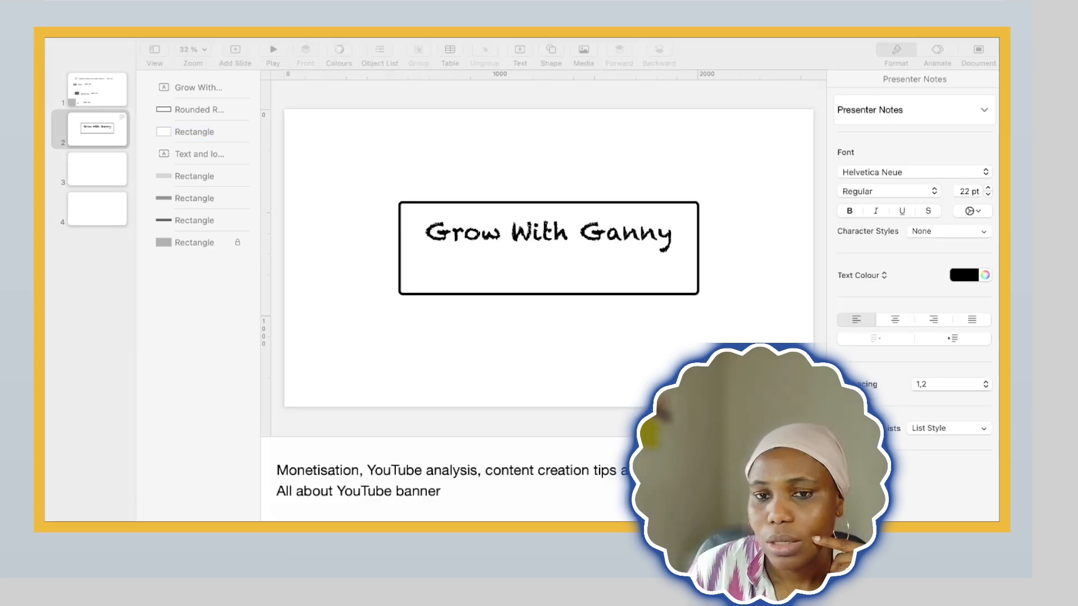
Copy the first presenter notes line, starting "Monetisation, YouTube analysis", into a new text box and centre it under the title
click(274, 467)
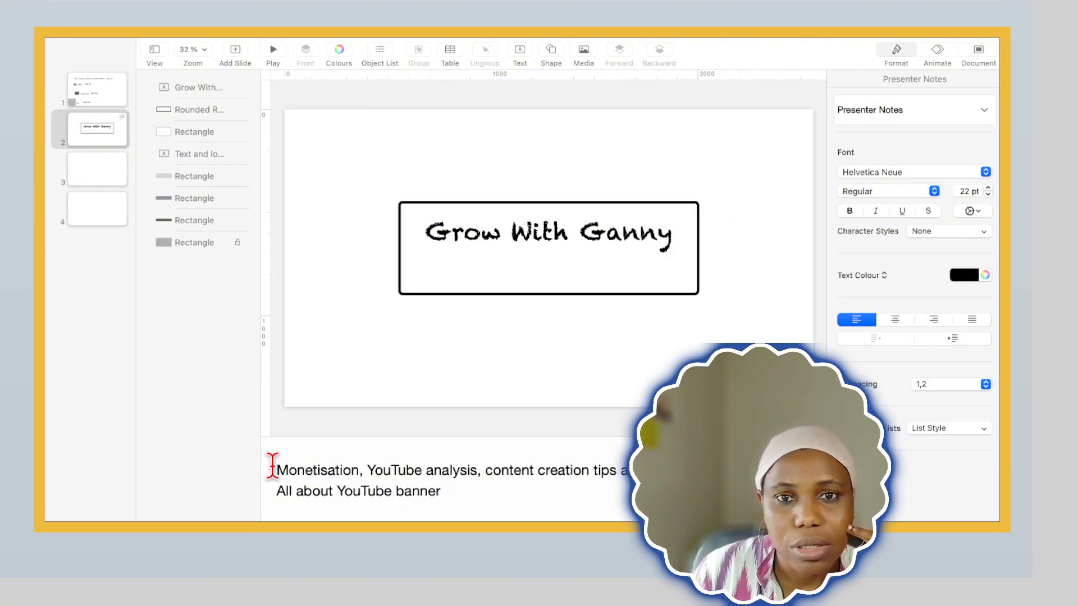
click(520, 55)
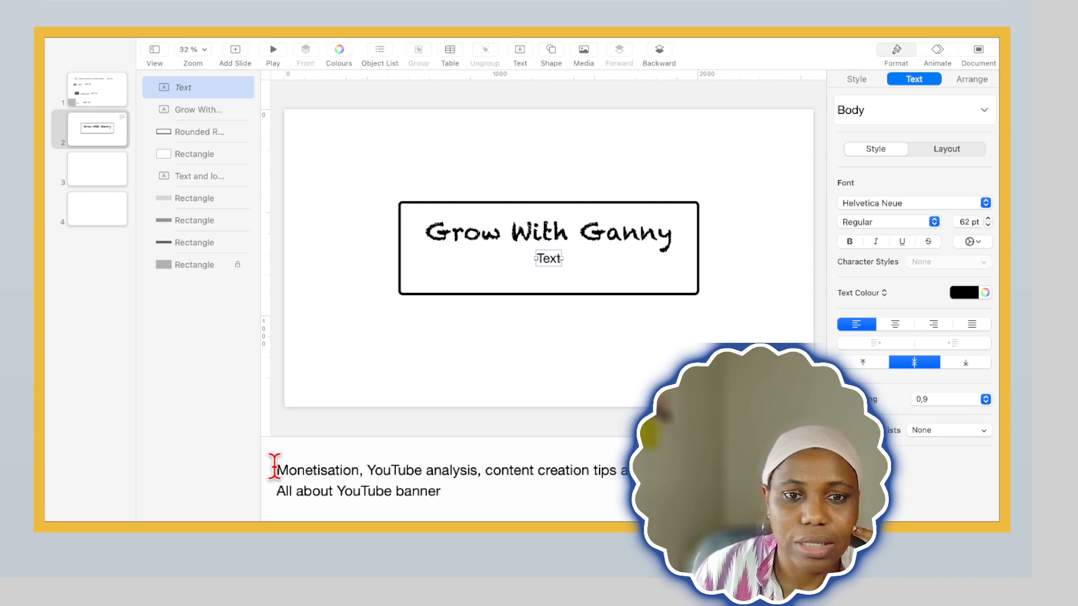
drag(274, 467, 646, 470)
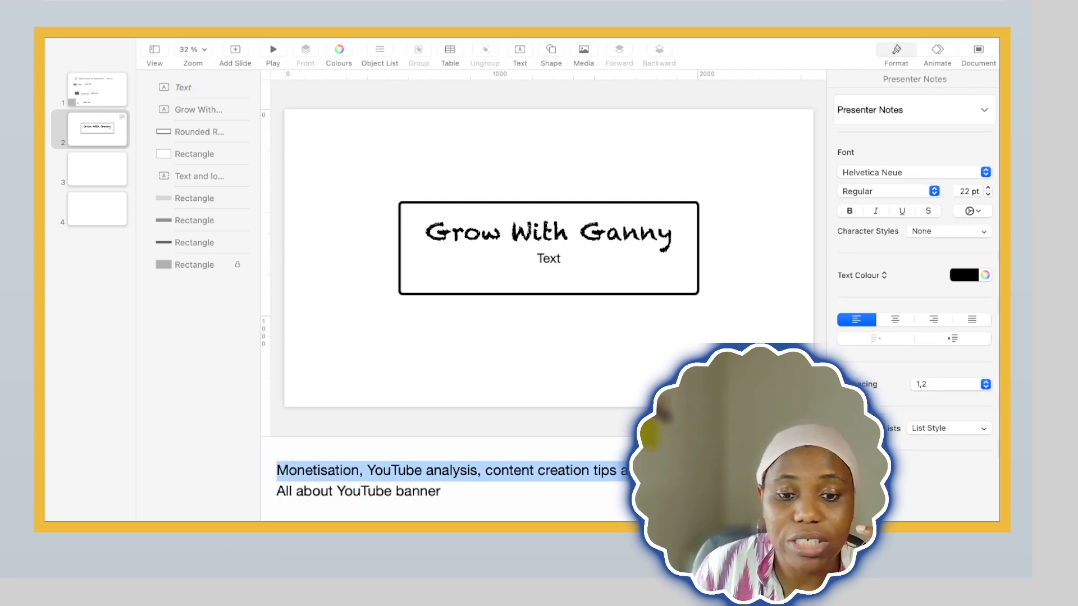
click(558, 258)
click(557, 260)
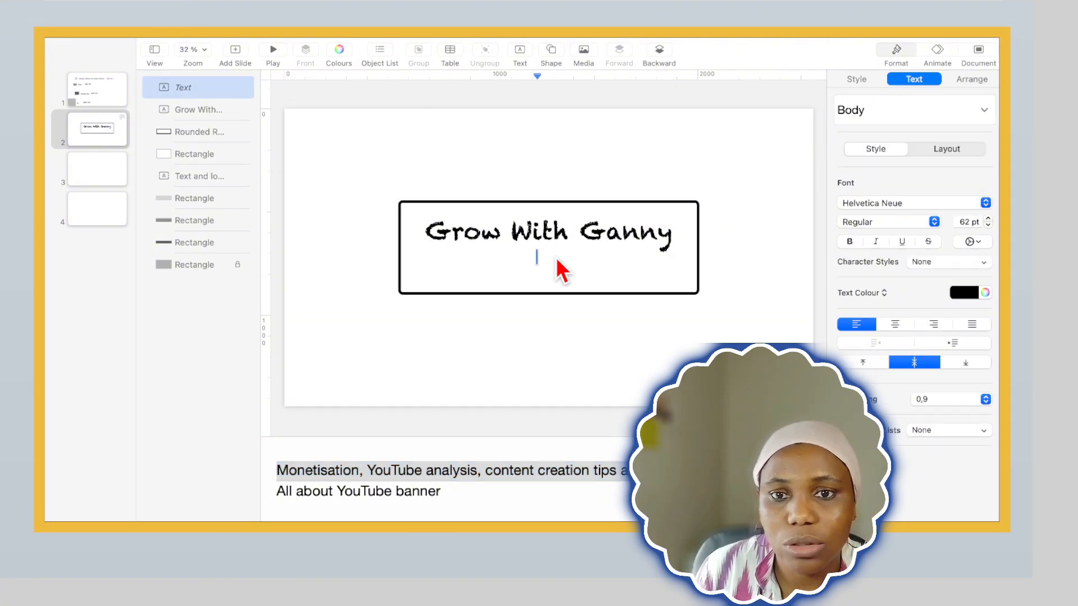
text(Monetisation, YouTube analysis, content creation tips and tricks and live-streaming)
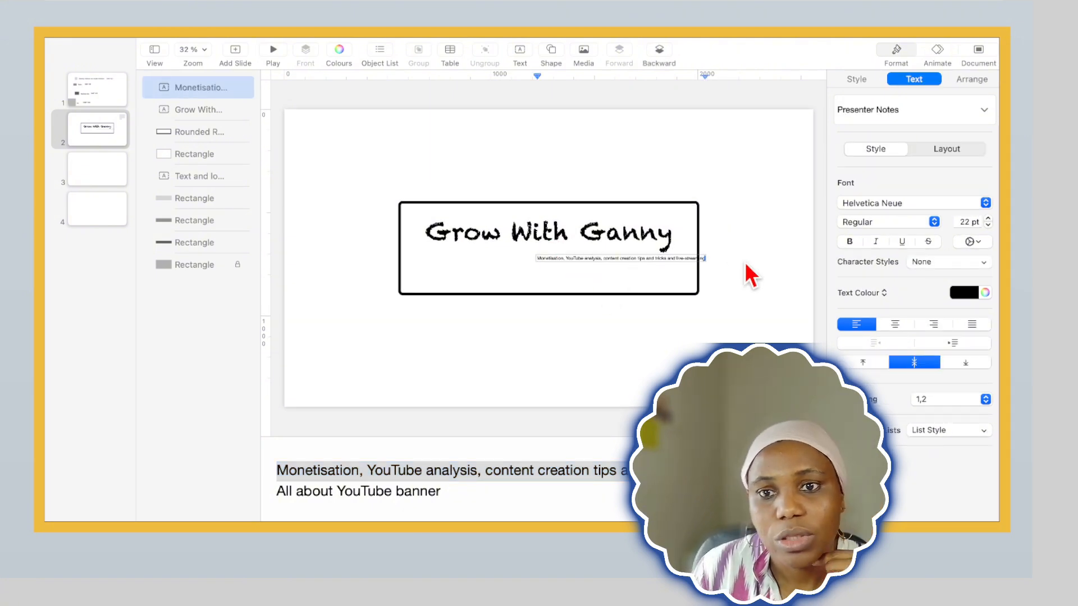
click(746, 272)
drag(657, 262, 576, 259)
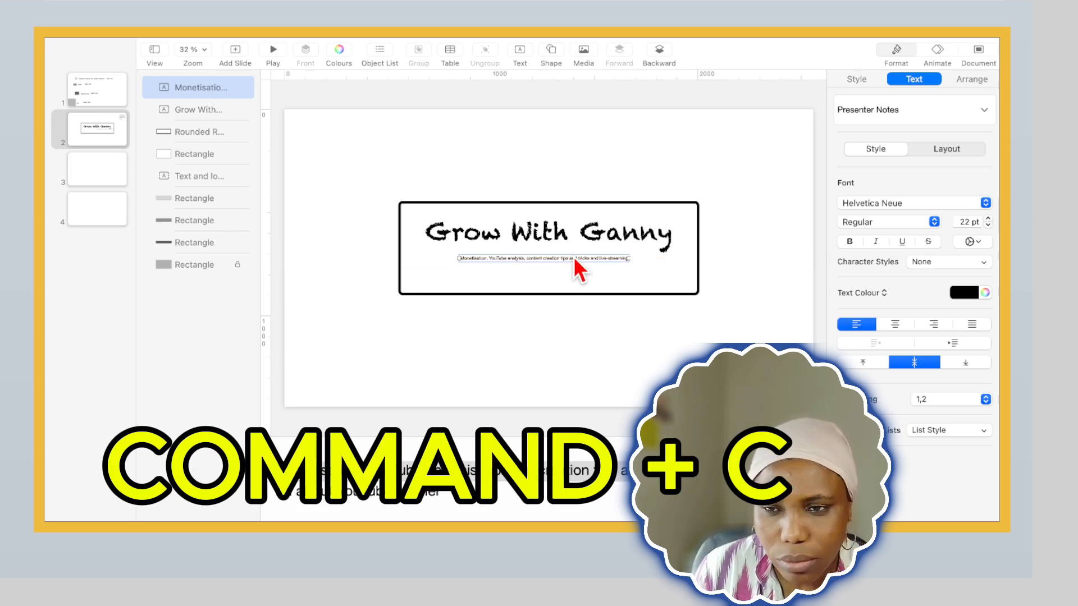
Set the tagline's font size to 44 pt and narrow its box to wrap onto two lines, fitted under the title inside the rectangle
click(988, 219)
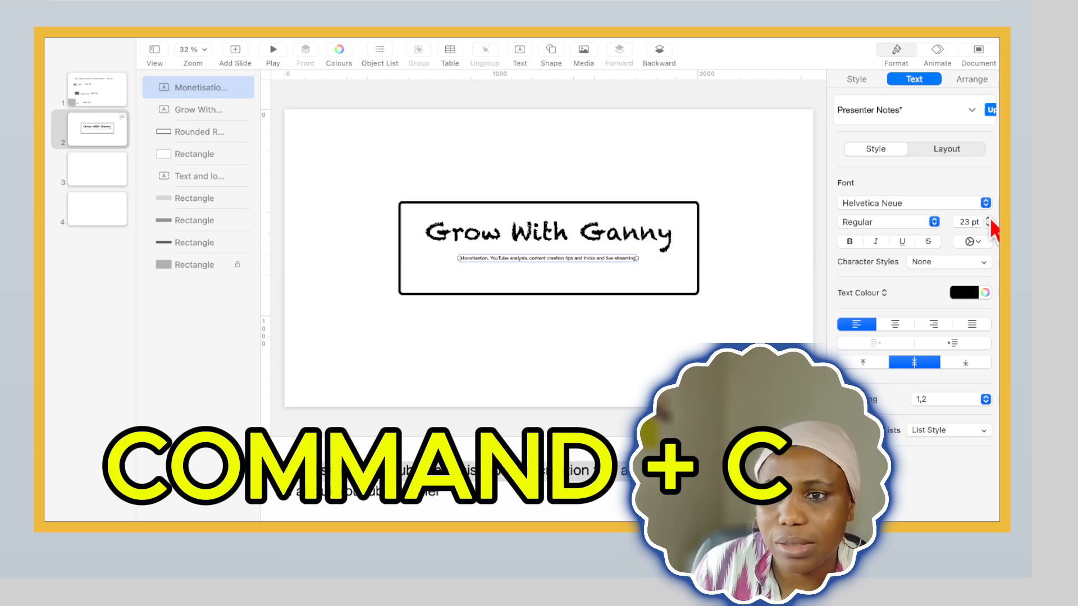
click(988, 218)
click(988, 219)
click(988, 218)
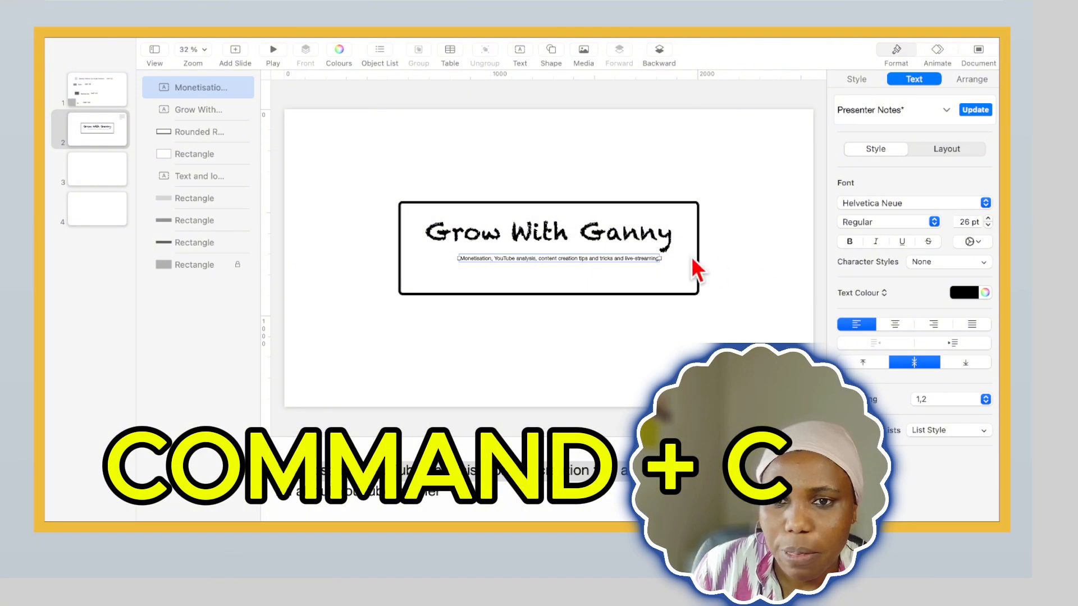
click(988, 219)
click(988, 219)
click(988, 219)
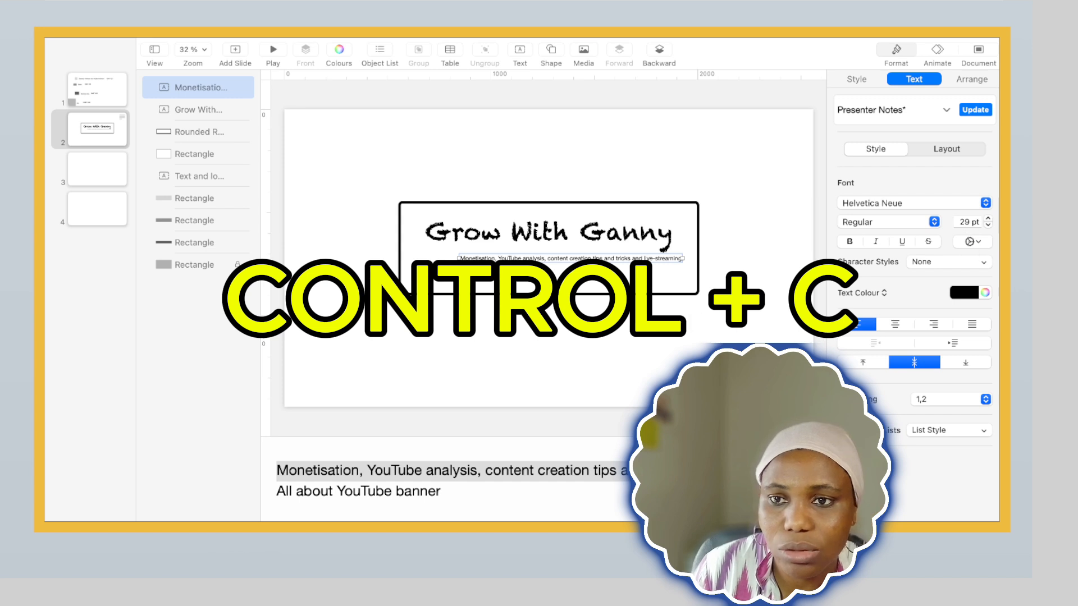
click(988, 219)
click(988, 219)
click(988, 219)
click(988, 219)
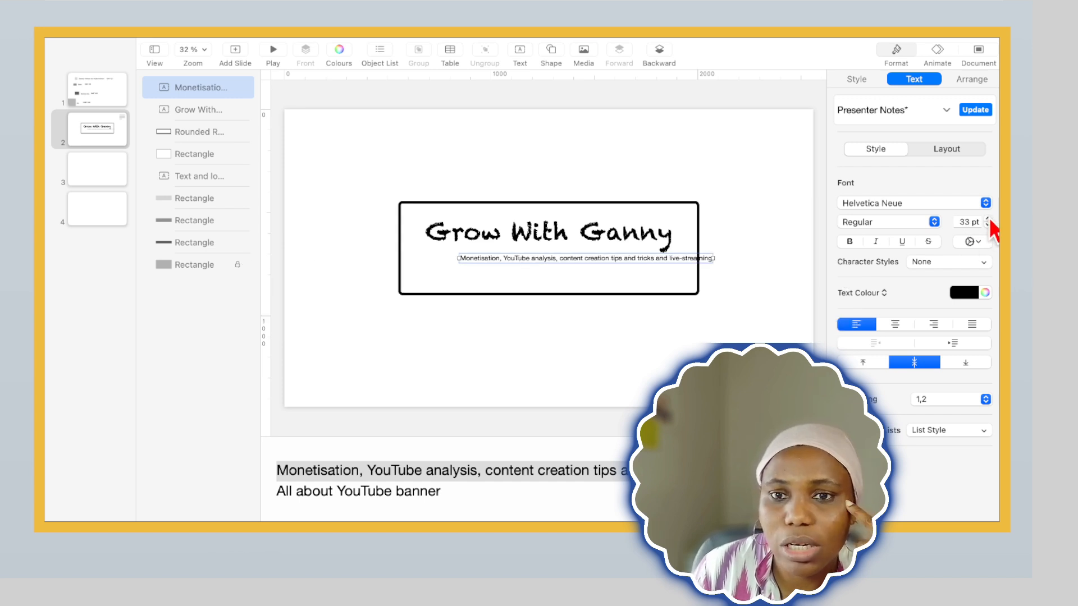
click(988, 219)
click(988, 219)
click(988, 219)
click(988, 219)
click(988, 219)
click(988, 219)
click(988, 219)
click(988, 219)
click(989, 219)
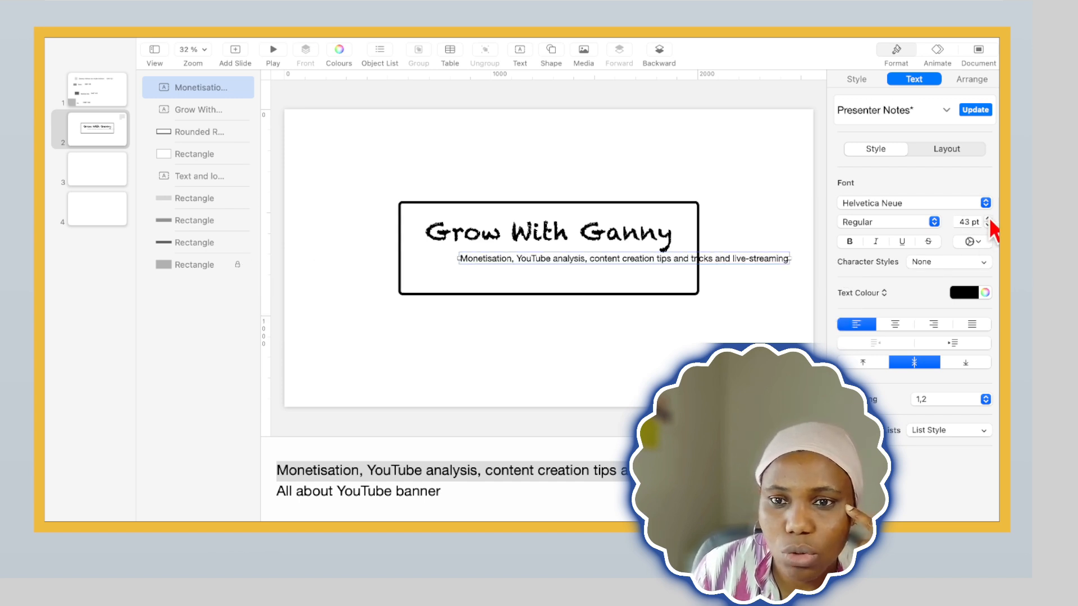
click(989, 219)
click(988, 219)
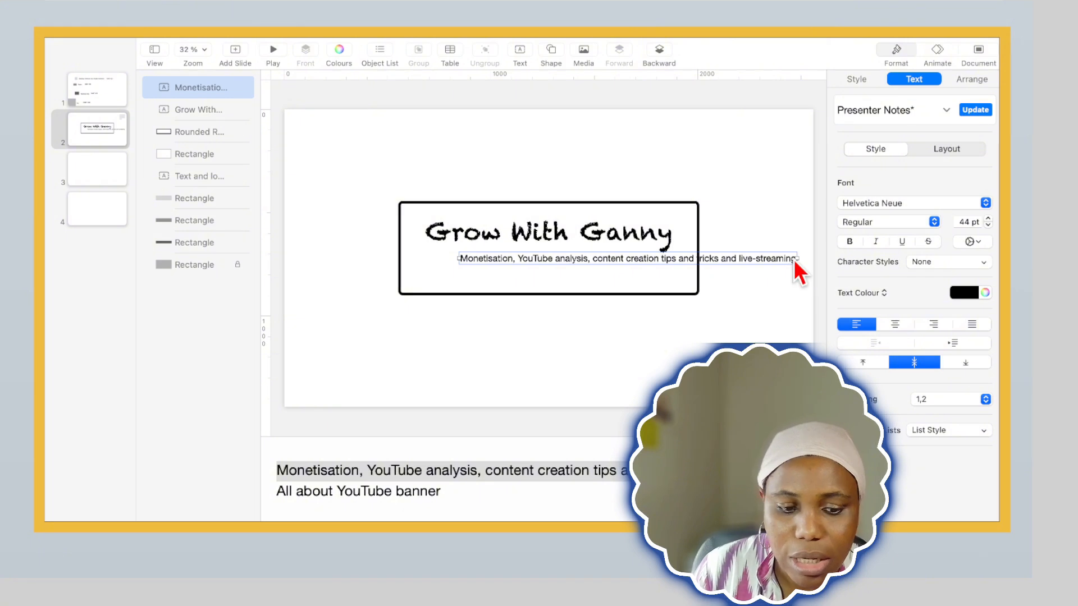
drag(797, 258, 673, 259)
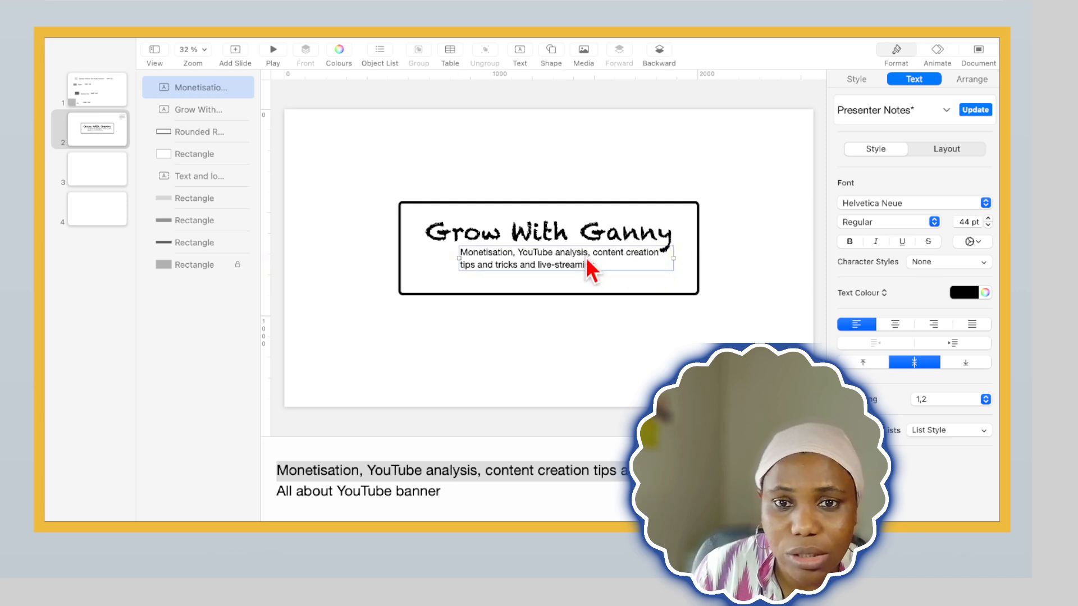
drag(587, 264, 578, 269)
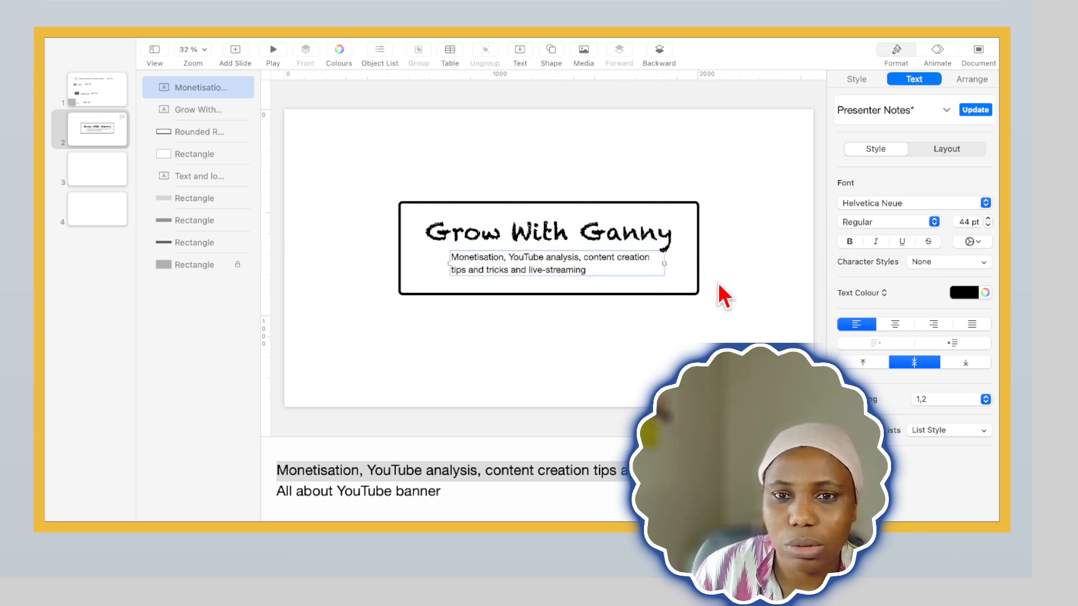